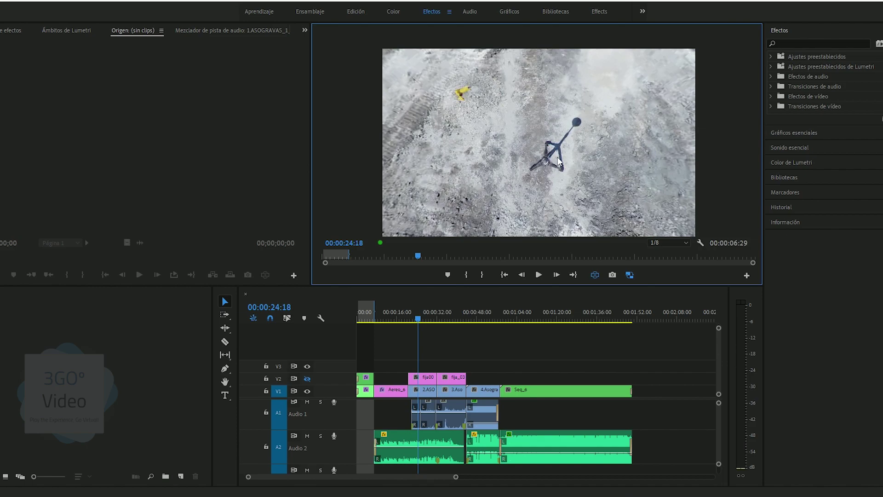
Look around the tripod and its shadow in the 360° preview and switch the preview back to the flat equirectangular image
left_click_drag(554, 159, 566, 172)
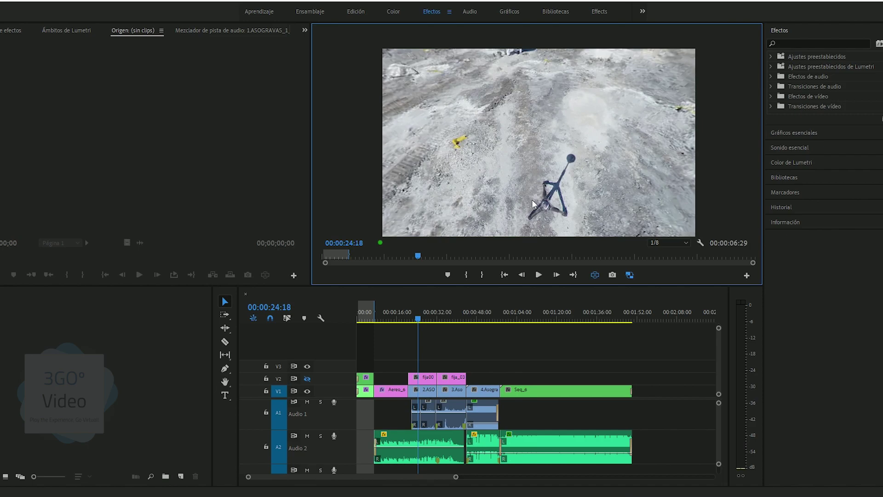
left_click_drag(558, 203, 541, 216)
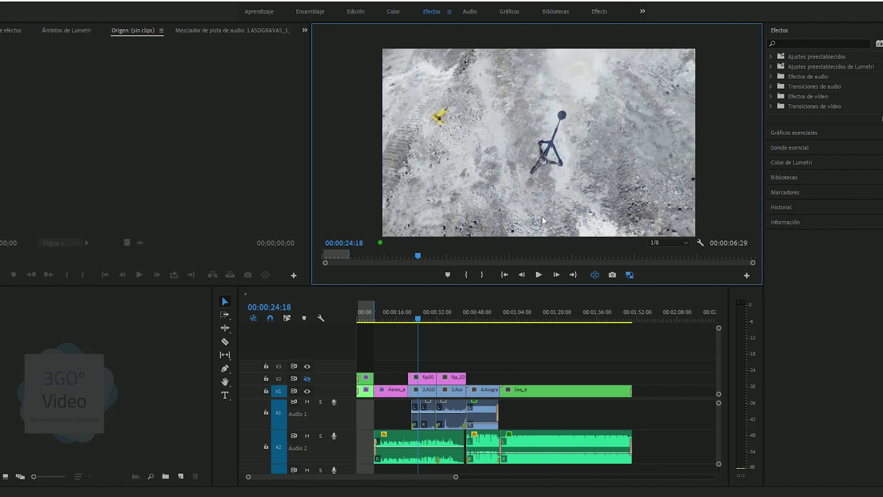
left_click(594, 275)
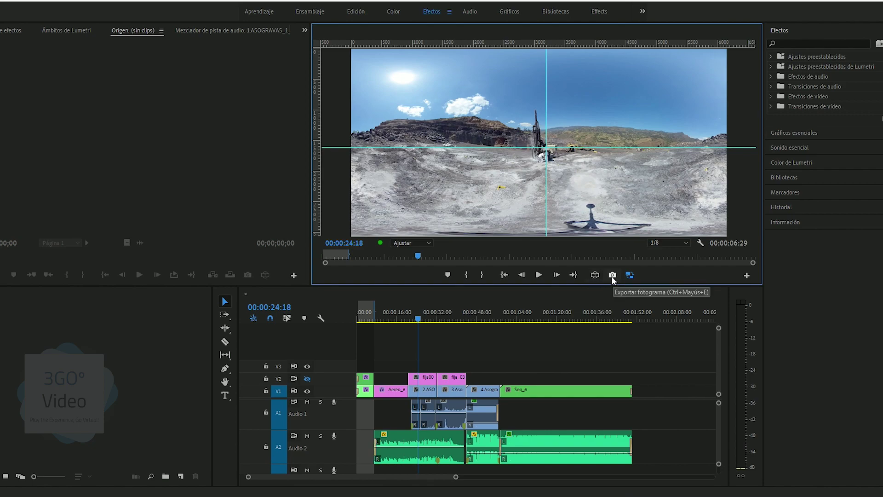
Move the playhead to 00:00:23:25 and start a frame export with the format set to PNG
left_click_drag(420, 319, 416, 323)
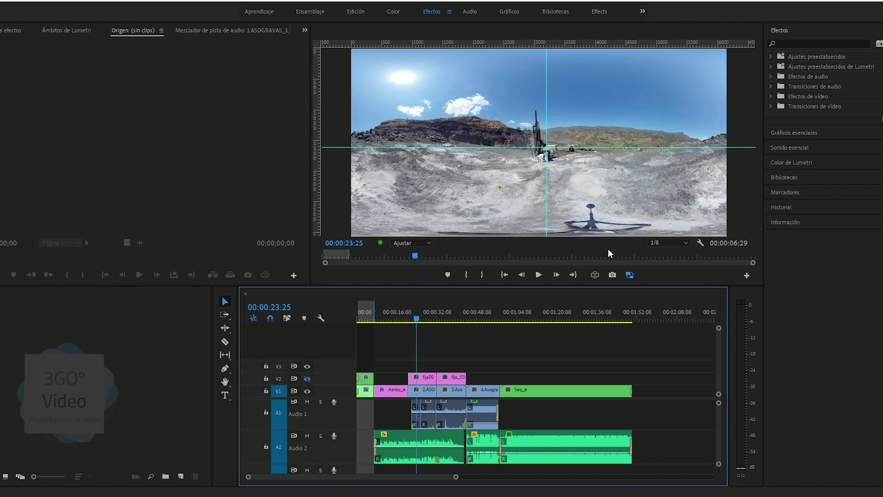
left_click(612, 275)
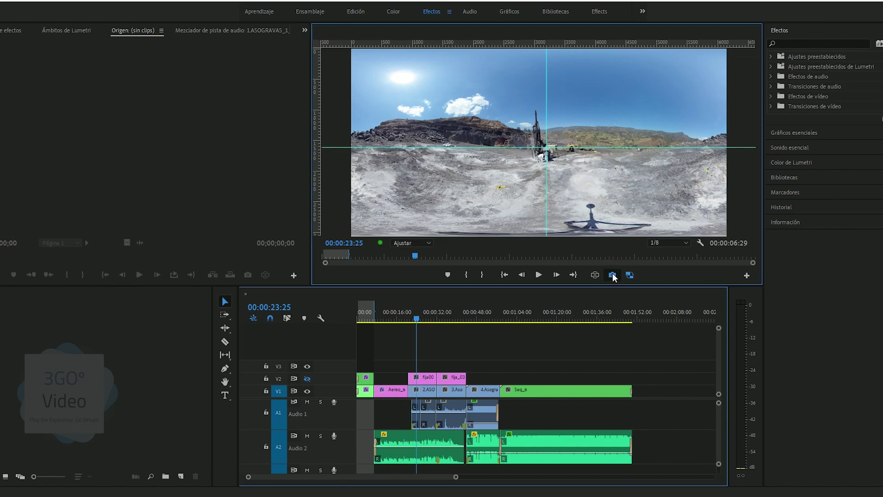
left_click(408, 226)
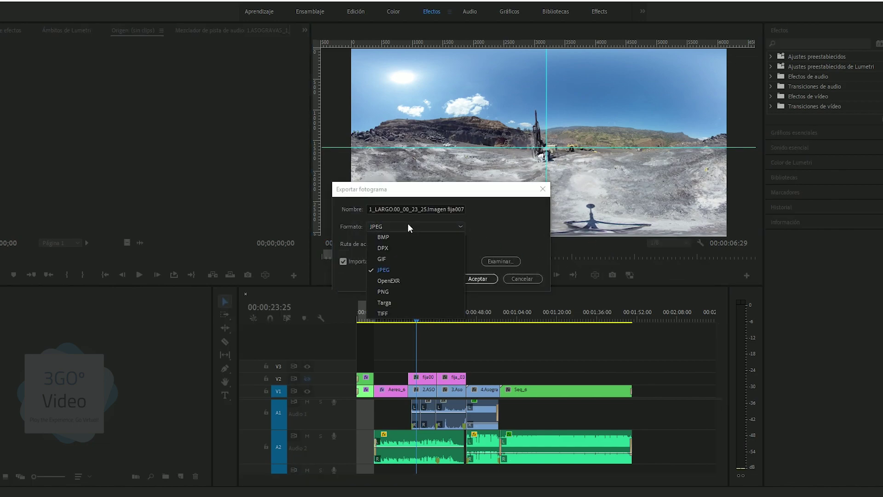
left_click(398, 291)
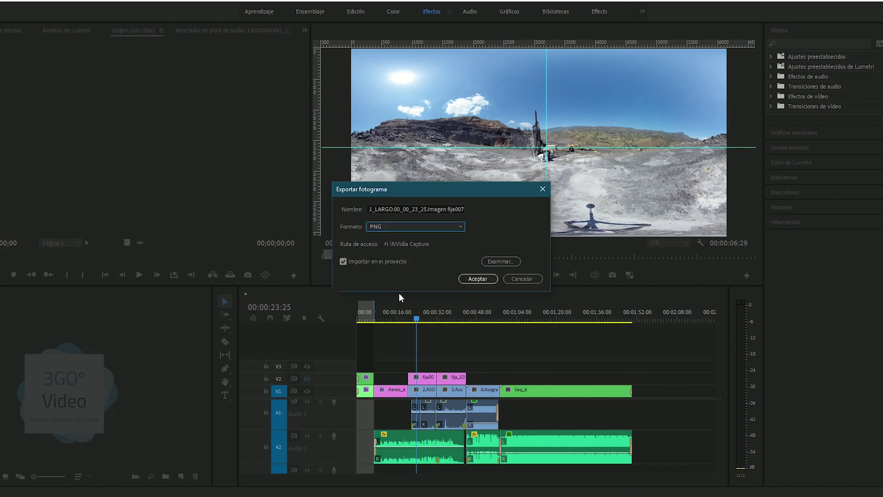
Create a folder named Nadir inside NVidia Capture and choose it as the destination for the exported frame
left_click(490, 261)
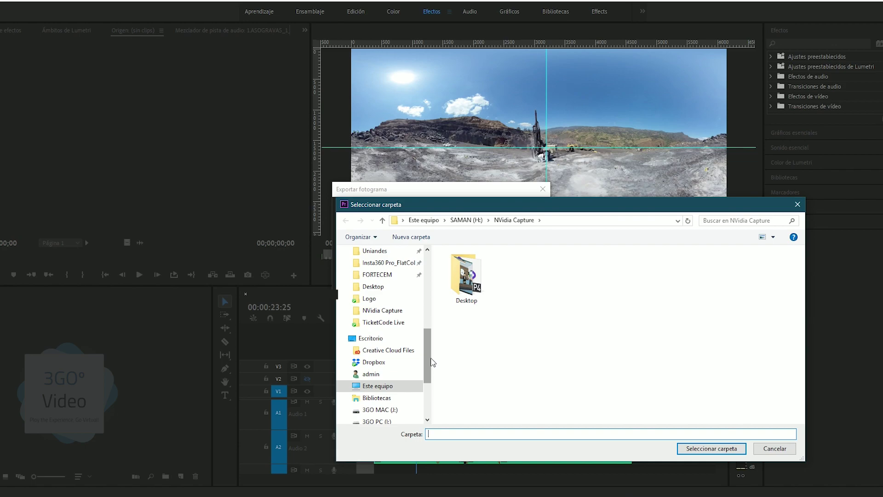
left_click_drag(432, 362, 433, 357)
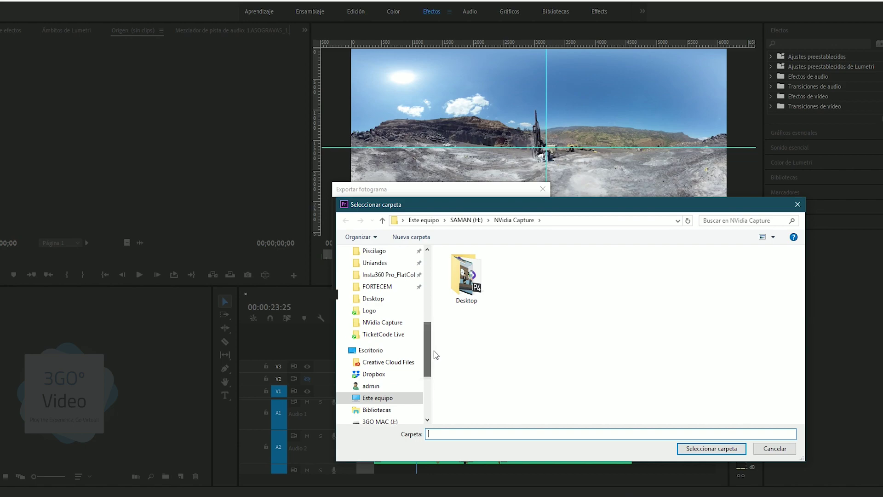
left_click(400, 237)
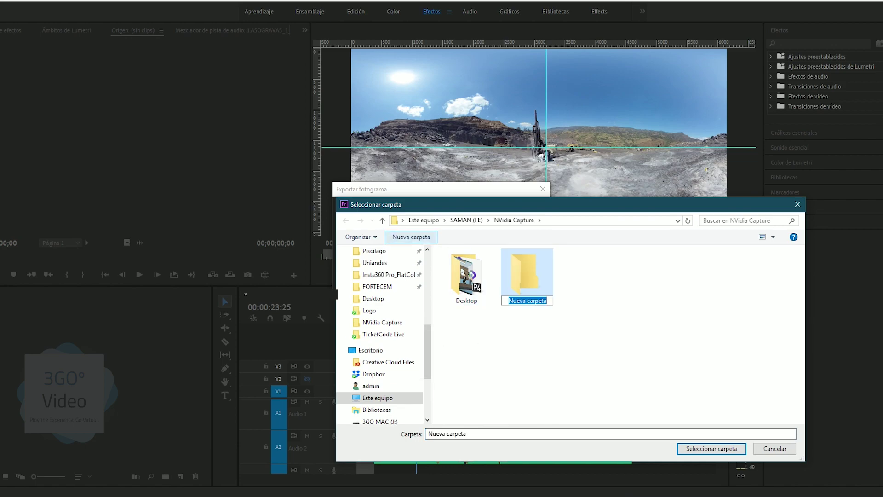
type("Nadir")
key("Return")
key("Return")
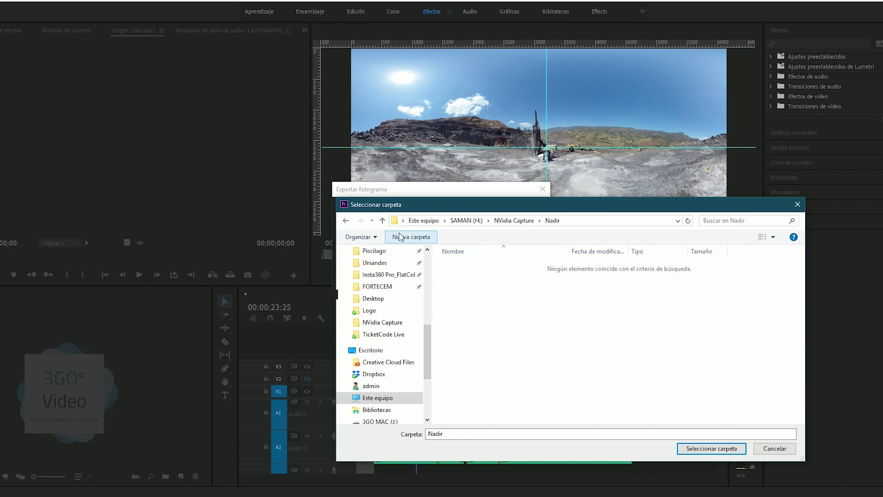
left_click(685, 448)
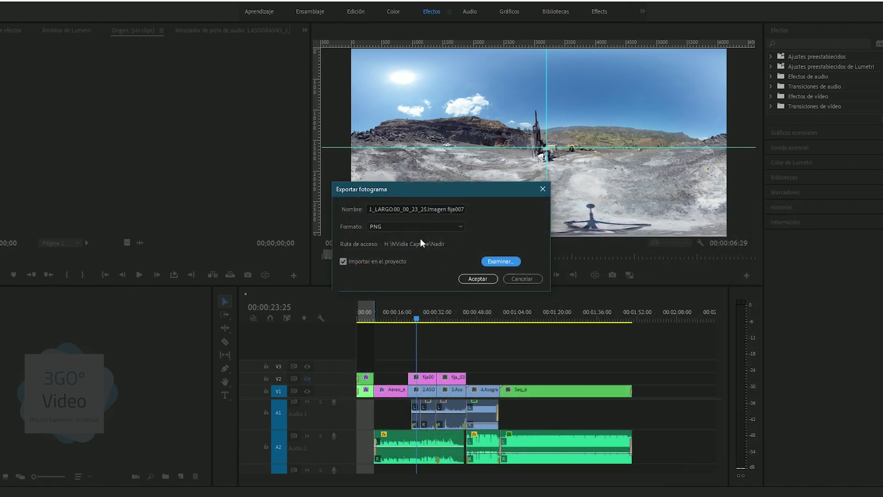
Name the frame MODIFICACION_NADIR and export it
left_click(433, 209)
key("ctrl+a")
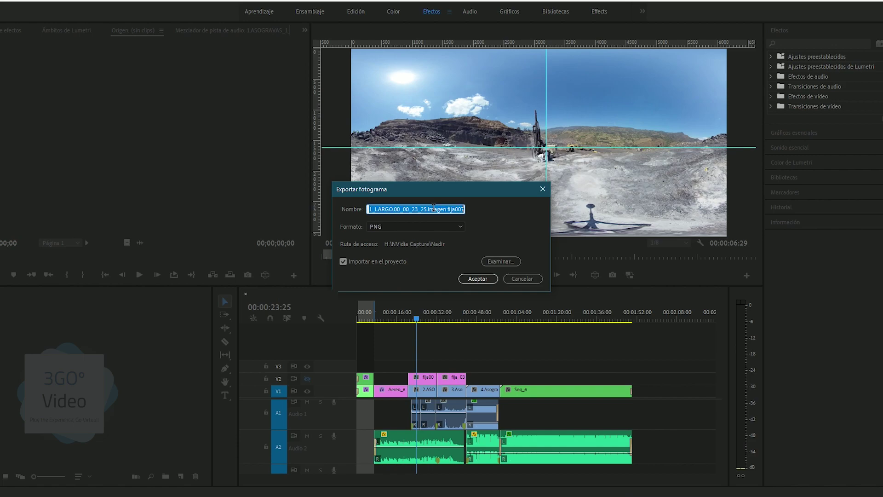
type("MODIFICACION_NADIR")
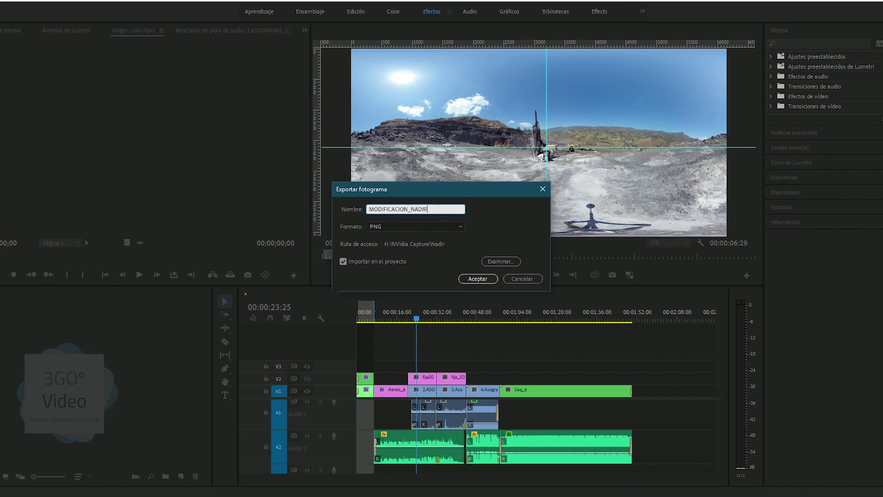
left_click(477, 278)
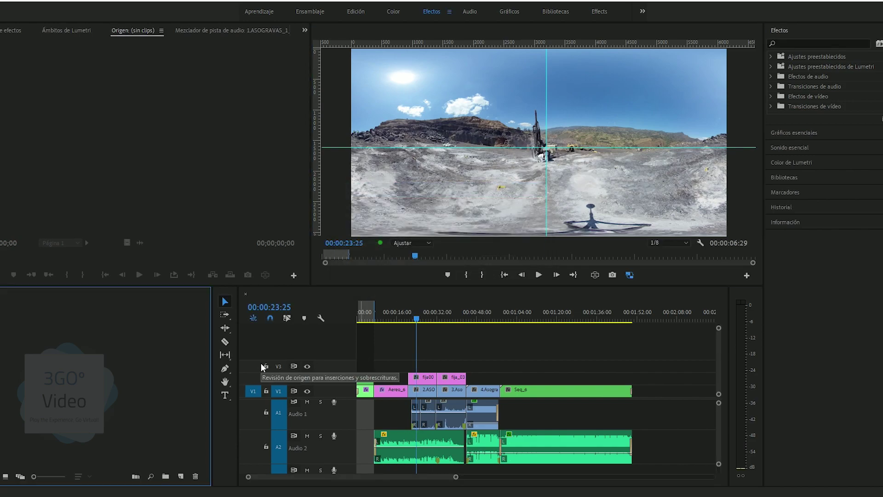
Locate the exported frame in the file explorer and open MODIFICACION_NADIR.png in Photoshop
right_click(57, 395)
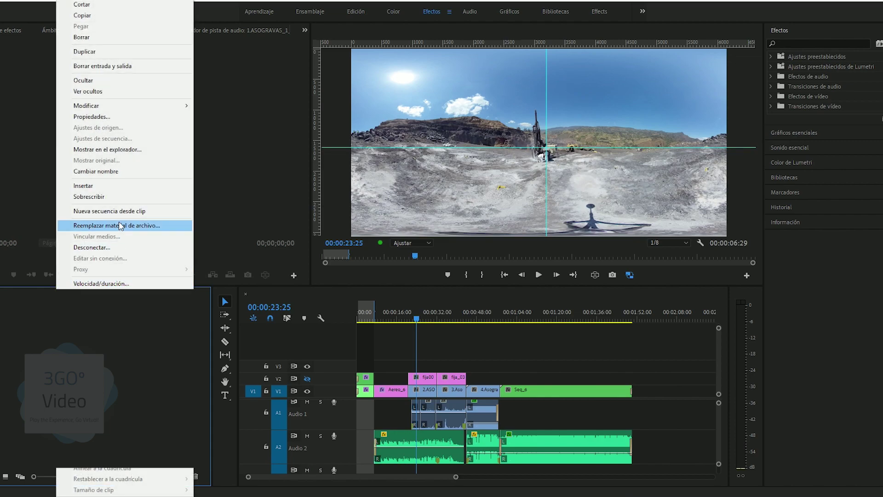
left_click(123, 150)
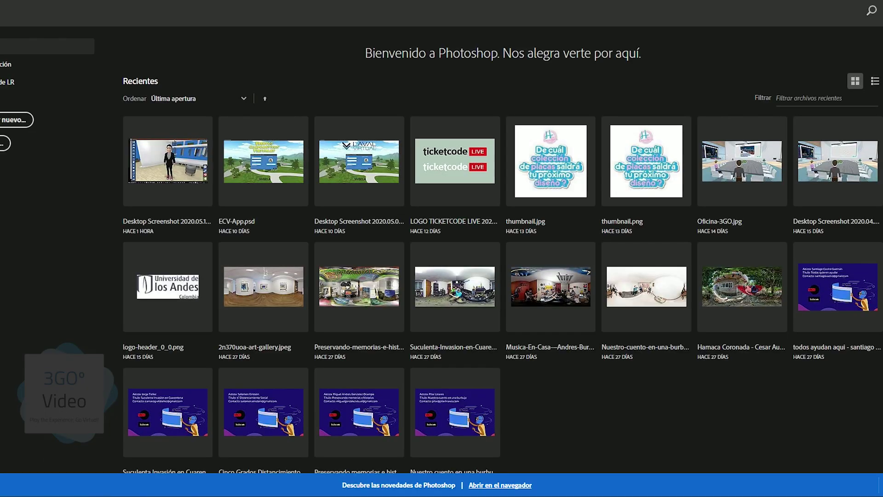
key("alt+Tab")
left_click_drag(200, 120, 2, 255)
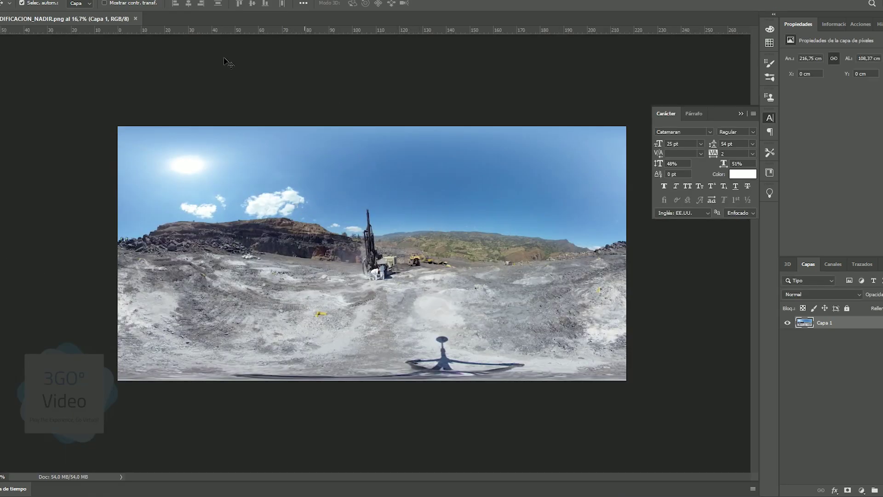
Convert the Capa 1 layer into a new spherical panorama layer
left_click(166, 0)
mouse_move(306, 26)
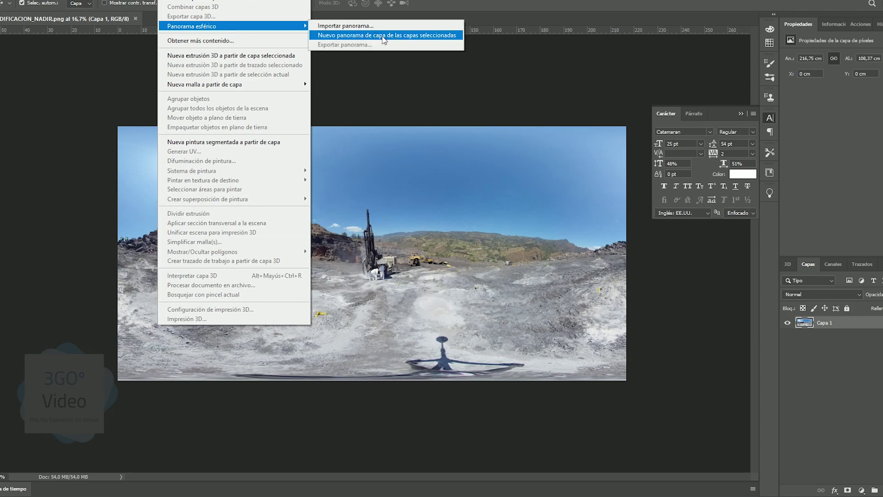
left_click(409, 36)
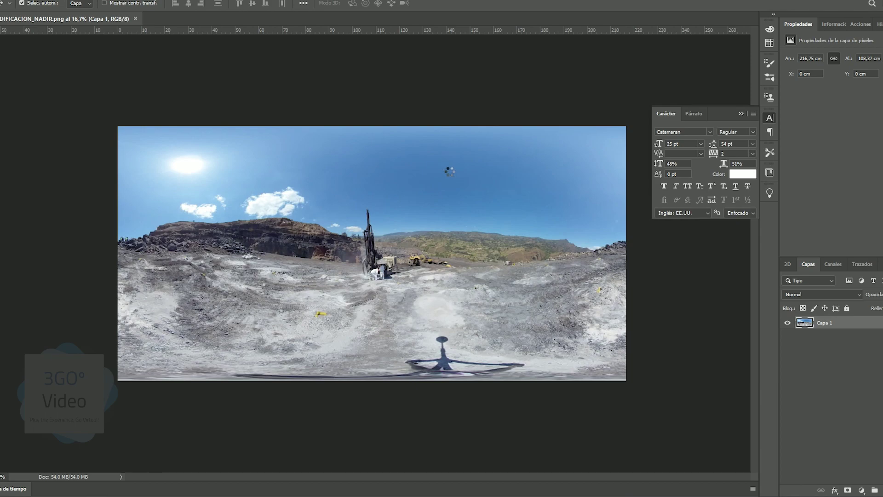
Rotate the panorama camera down to the nadir and roll it so the tripod and its shadow sit near the centre
left_click_drag(402, 214, 402, 246)
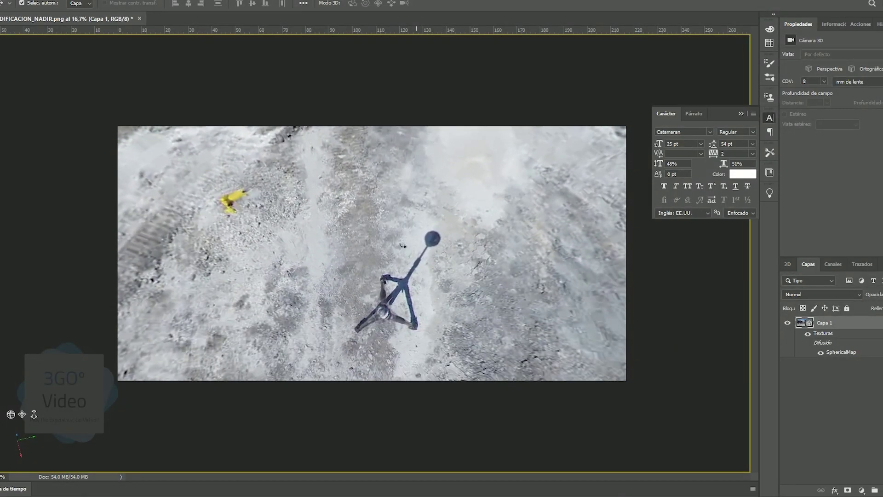
mouse_move(423, 176)
left_mouse_down()
mouse_move(424, 168)
mouse_move(425, 182)
left_mouse_up()
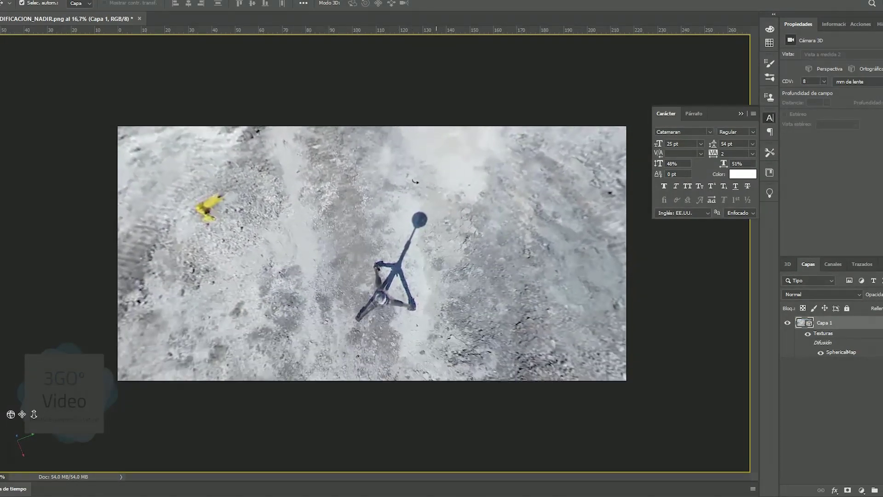
key("c")
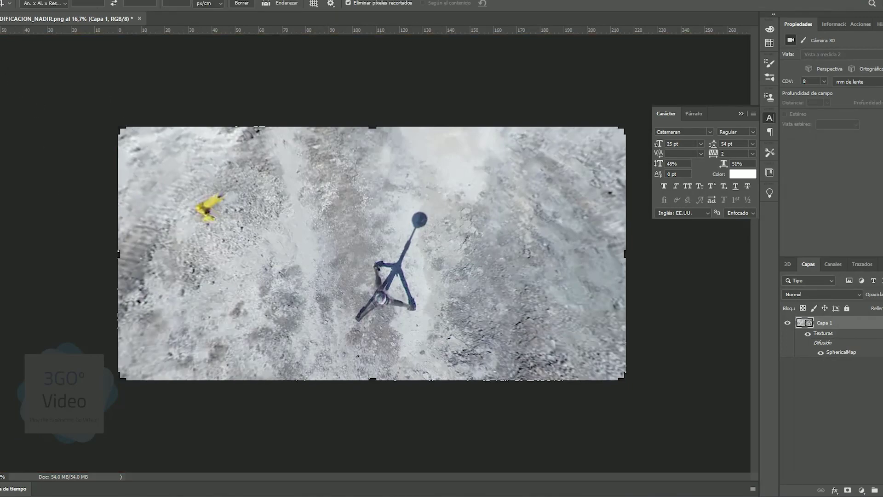
key("v")
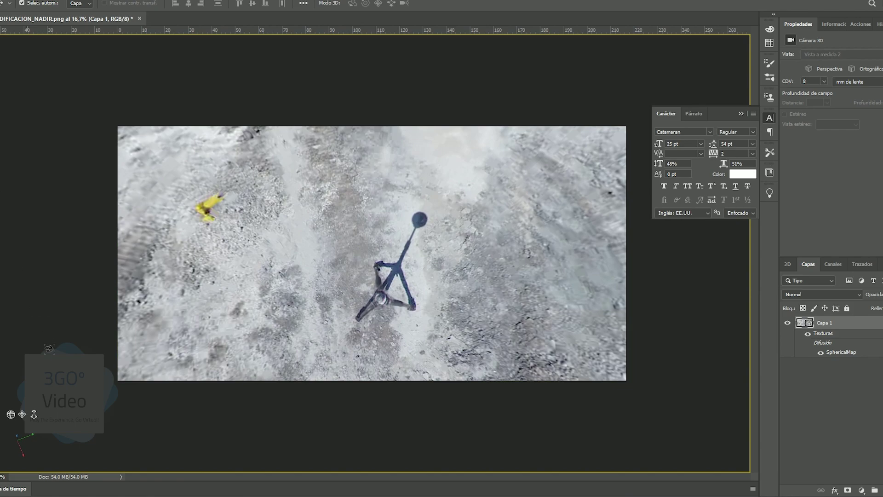
left_click_drag(11, 414, 27, 420)
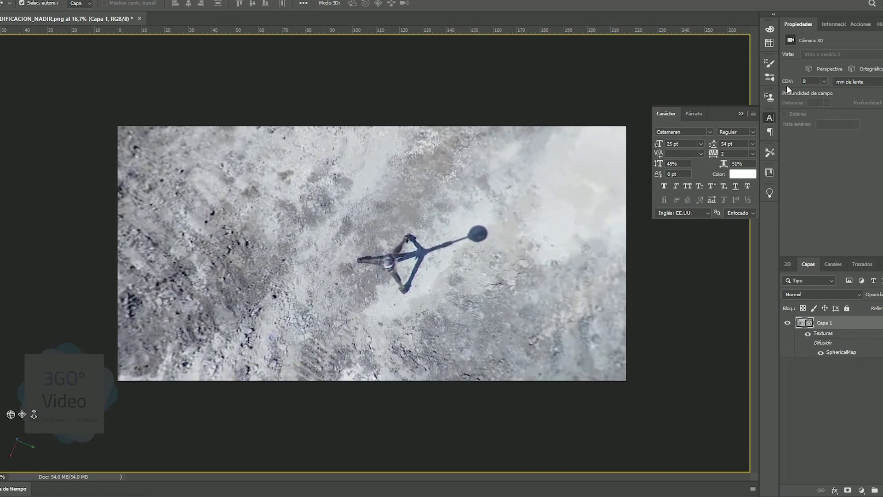
Set the panorama camera's field of view to 7 mm lens
left_click_drag(789, 85, 785, 85)
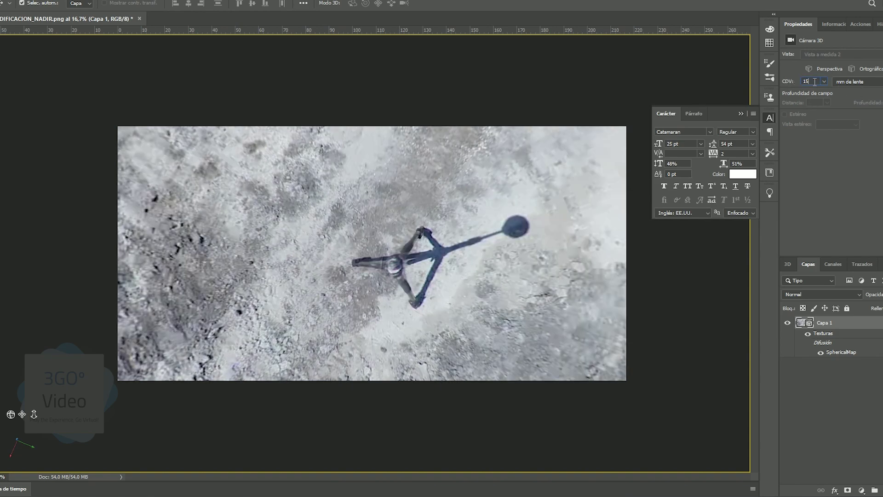
type("7")
key("Return")
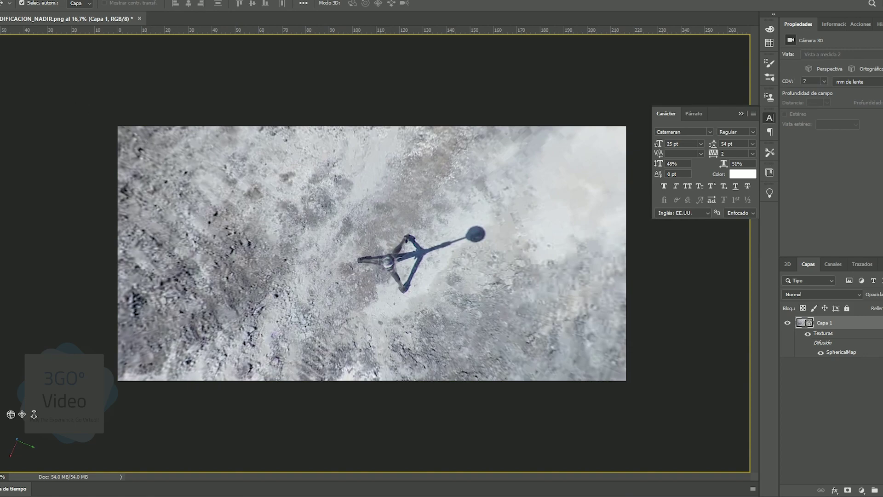
Remove the tripod and its shadow by outlining them with a lasso and applying a content-aware fill, then clear the selection
left_click(2, 74)
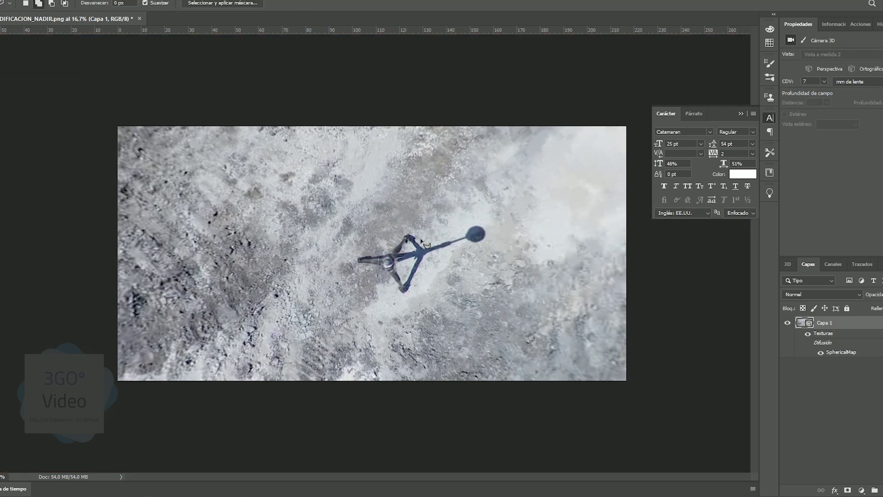
mouse_move(435, 238)
left_mouse_down()
mouse_move(390, 228)
mouse_move(348, 254)
mouse_move(352, 271)
mouse_move(401, 304)
mouse_move(422, 298)
mouse_move(426, 272)
mouse_move(486, 250)
mouse_move(497, 234)
mouse_move(485, 210)
mouse_move(466, 211)
mouse_move(436, 237)
left_mouse_up()
key("shift+F5")
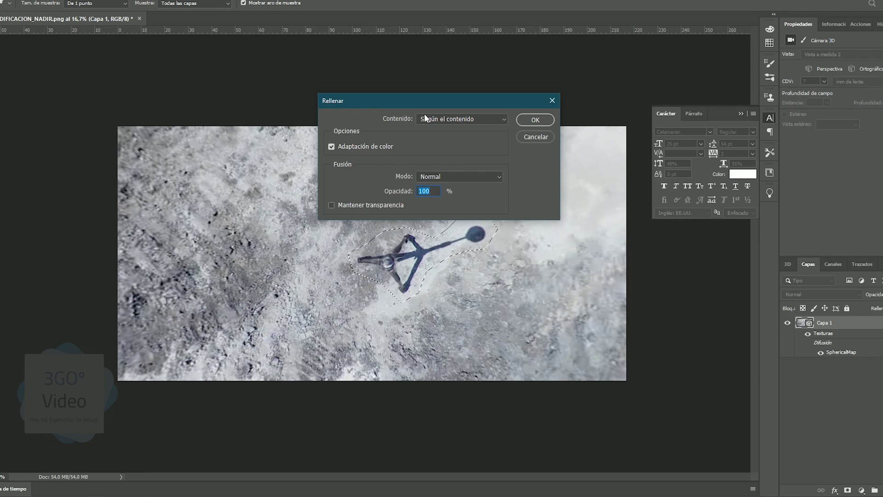
left_click(536, 120)
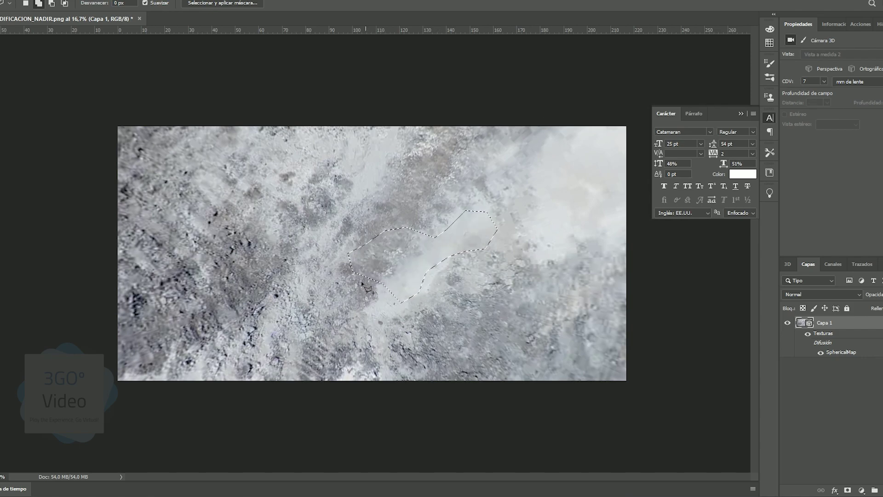
key("ctrl+d")
Open the SphericalMap texture of Capa 1 as a flat image and compare it with the retouched spherical view
double_click(853, 354)
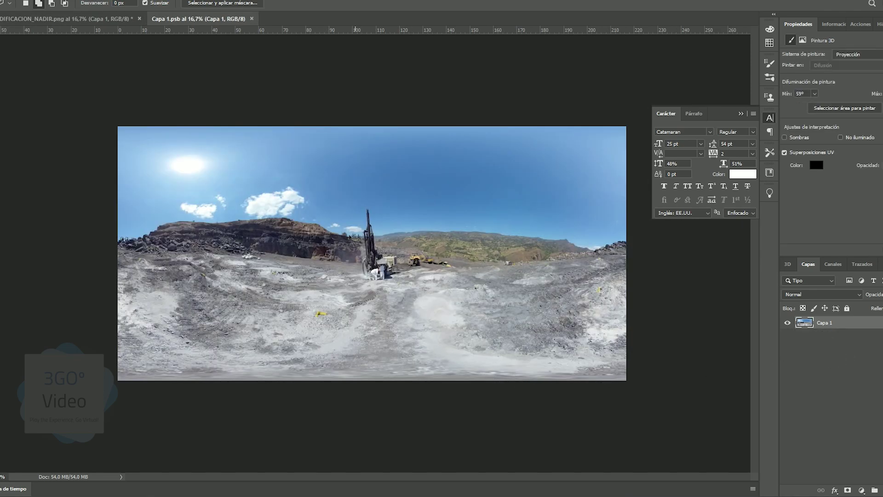
left_click(104, 19)
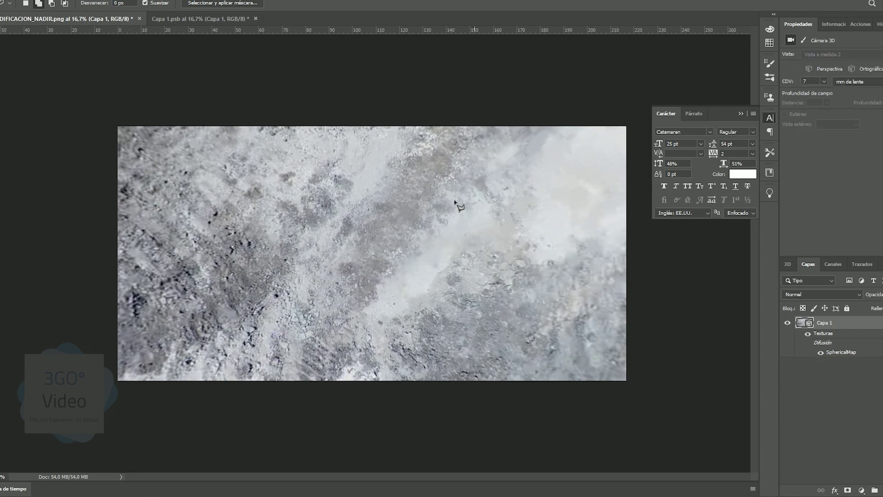
left_click(205, 19)
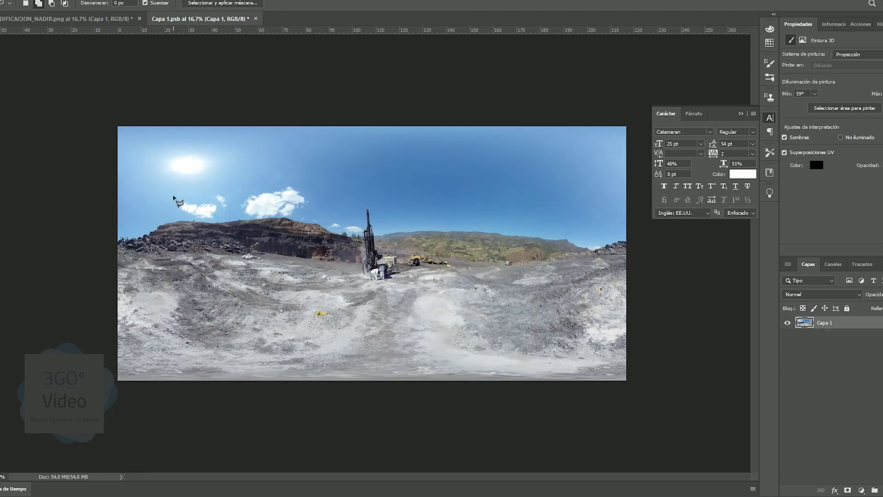
key("ctrl+s")
left_click(144, 19)
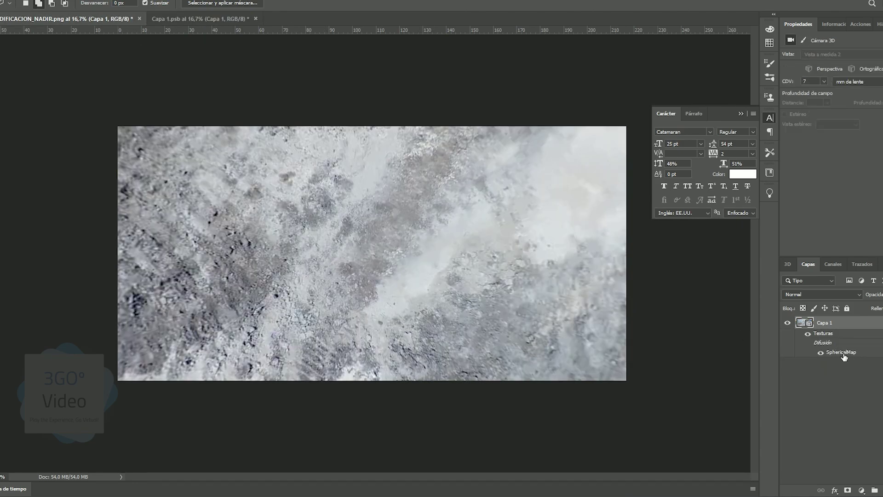
left_click(192, 19)
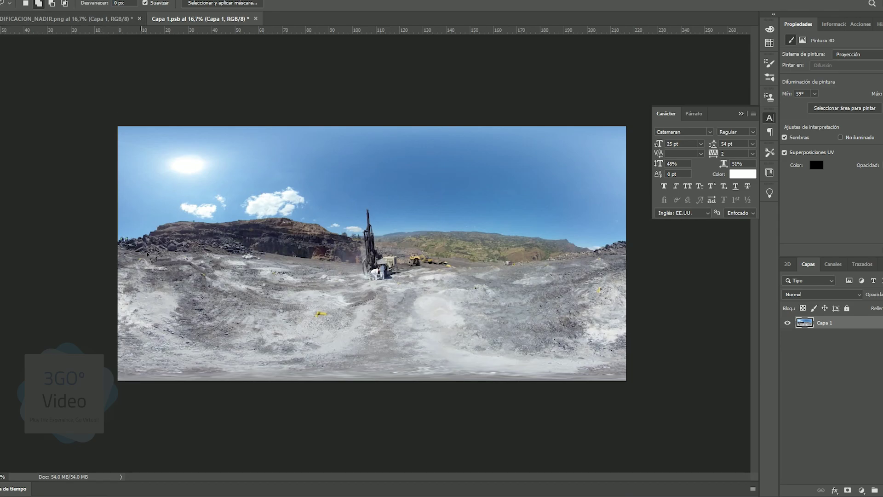
Place the original MODIFICACION_NADIR.png from the file folder as a full-size layer above Capa 1
left_click(37, 496)
left_click_drag(199, 109, 47, 163)
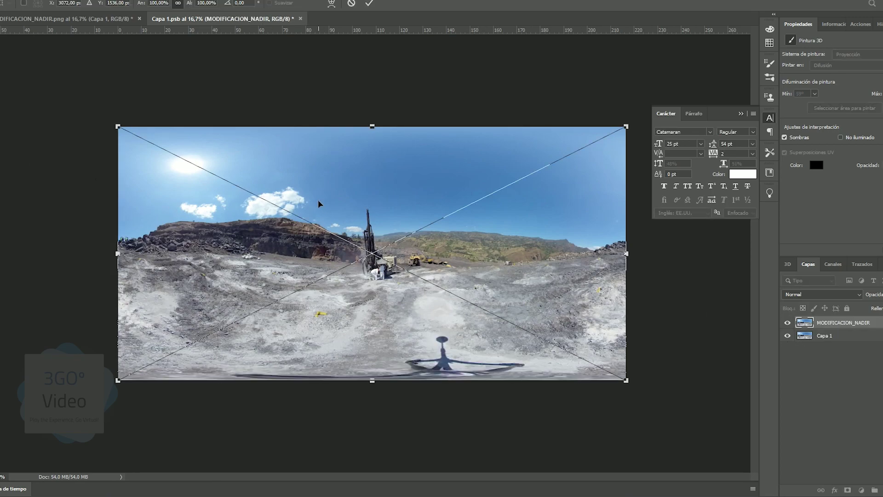
key("Return")
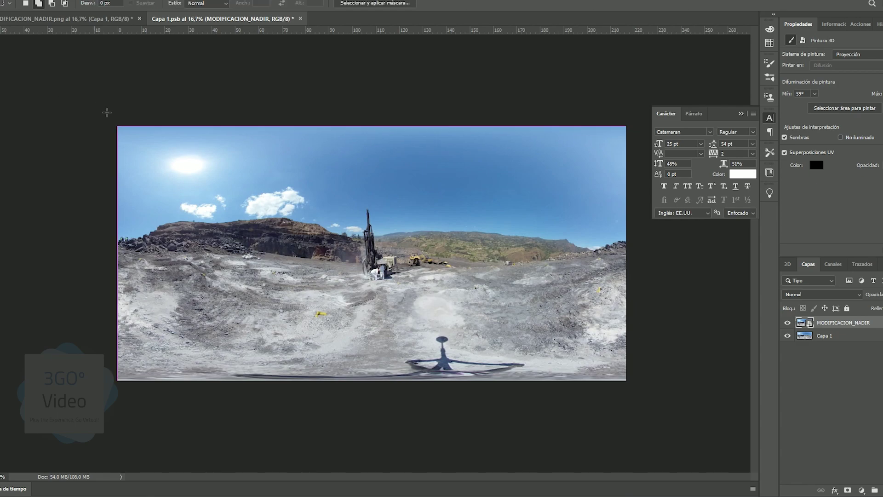
With a rectangular marquee, select everything above the tripod and its shadow, hide the MODIFICACION_NADIR layer, and feather the selection by 15 pixels
left_click_drag(571, 260, 683, 333)
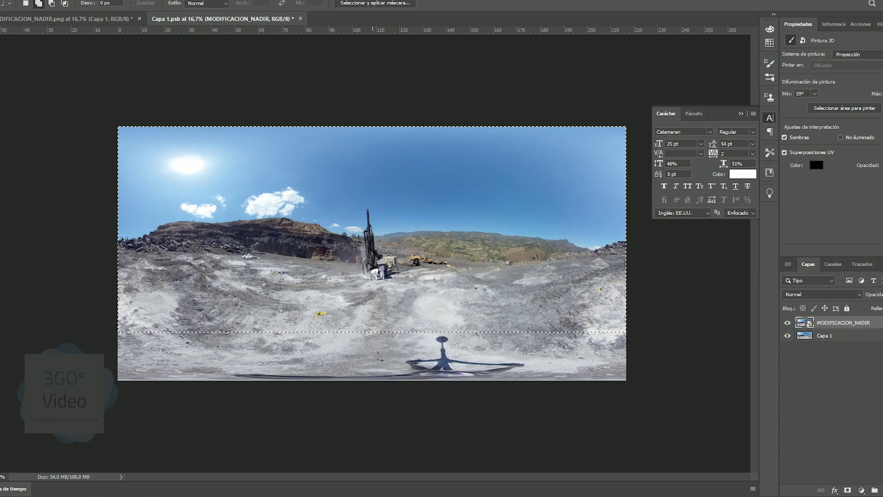
left_click(788, 324)
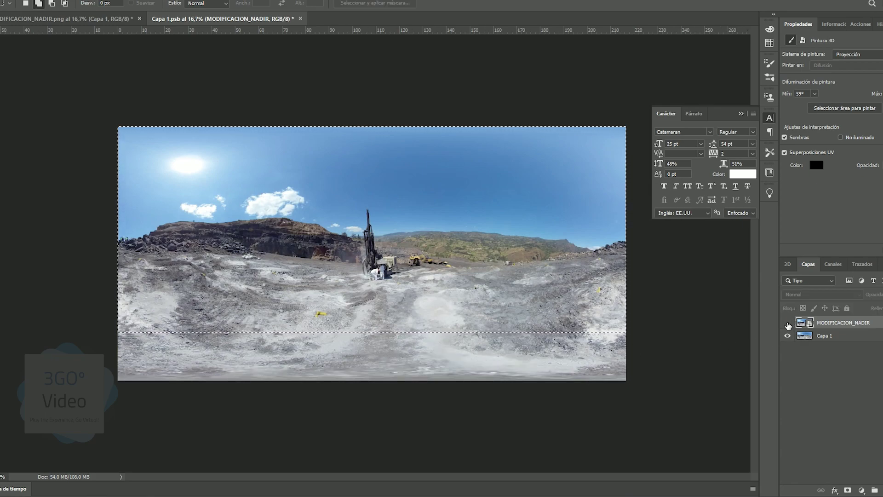
right_click(596, 312)
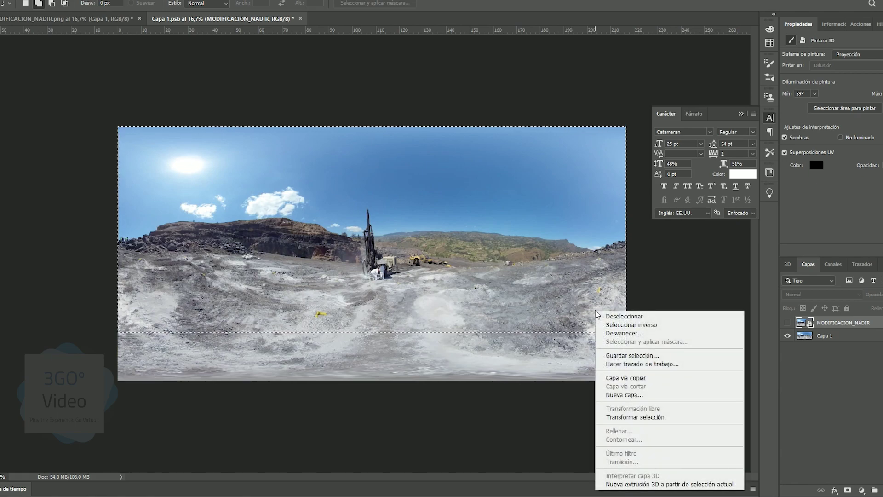
left_click(626, 333)
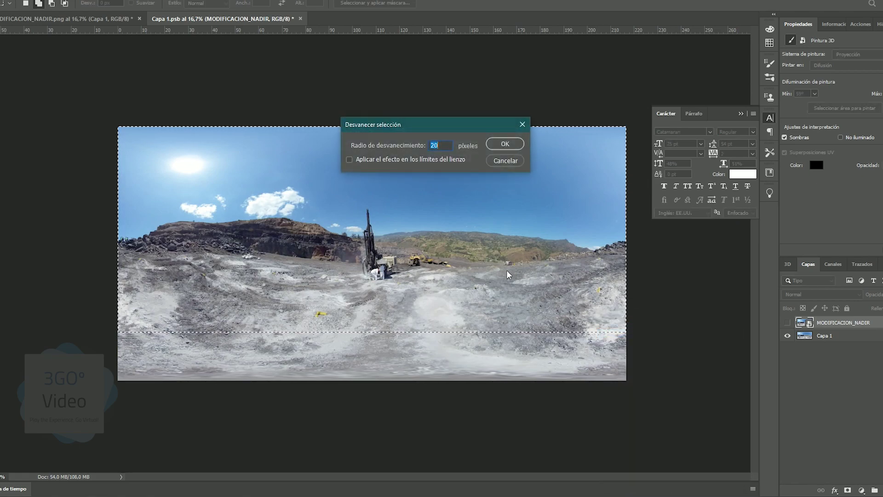
type("15")
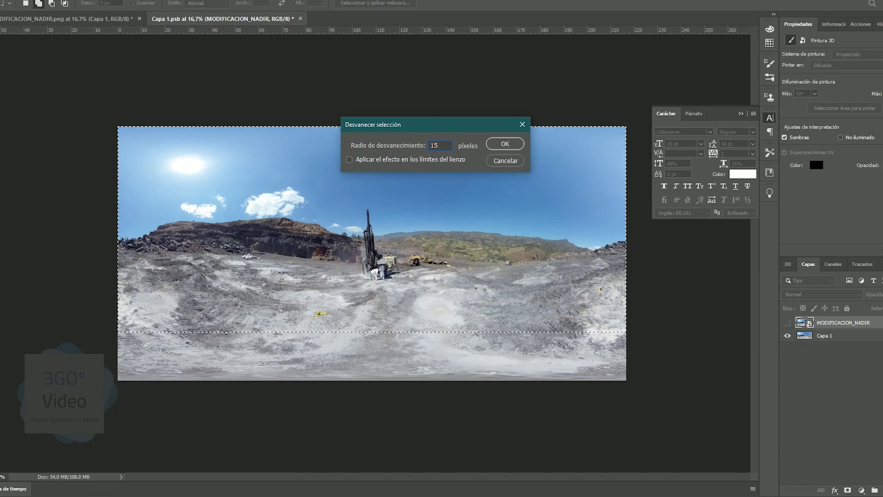
left_click(501, 144)
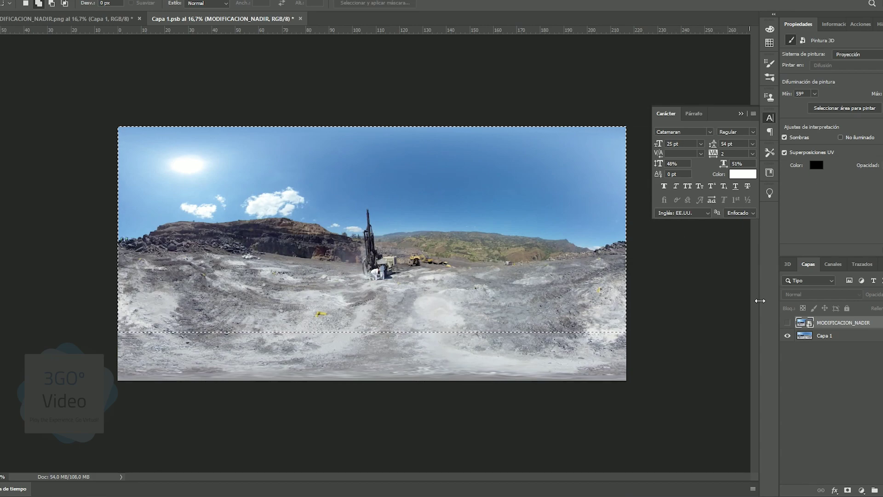
Delete the feathered selection from Capa 1, clear the selection and inspect the softened edge of the nadir strip
left_click(816, 342)
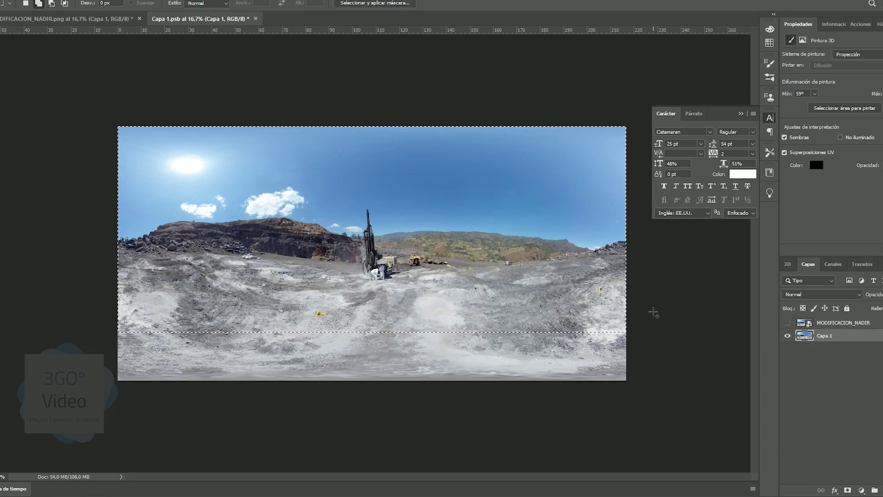
key("Delete")
left_click(788, 323)
left_click(788, 324)
key("ctrl+d")
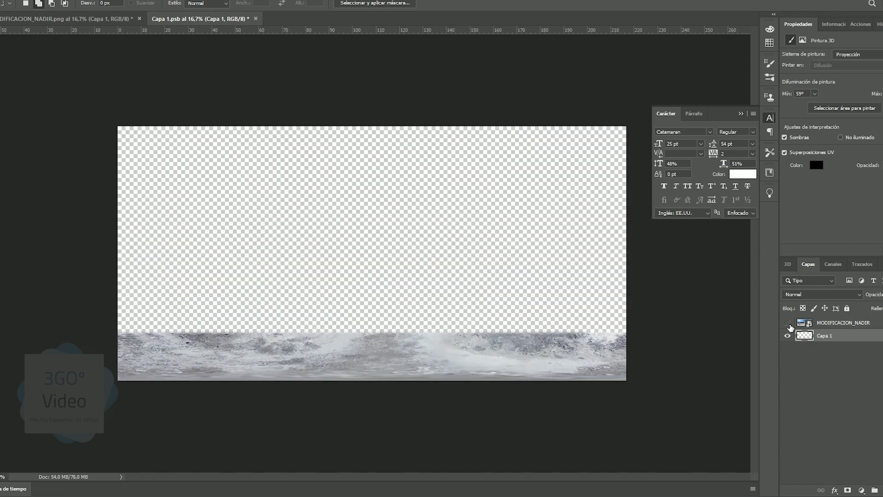
key("z")
left_click_drag(581, 338, 580, 337)
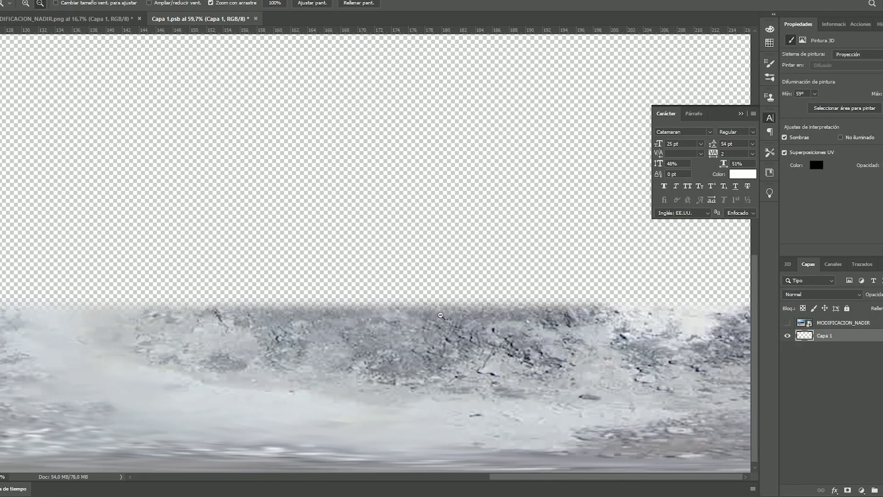
left_click(488, 312, "alt")
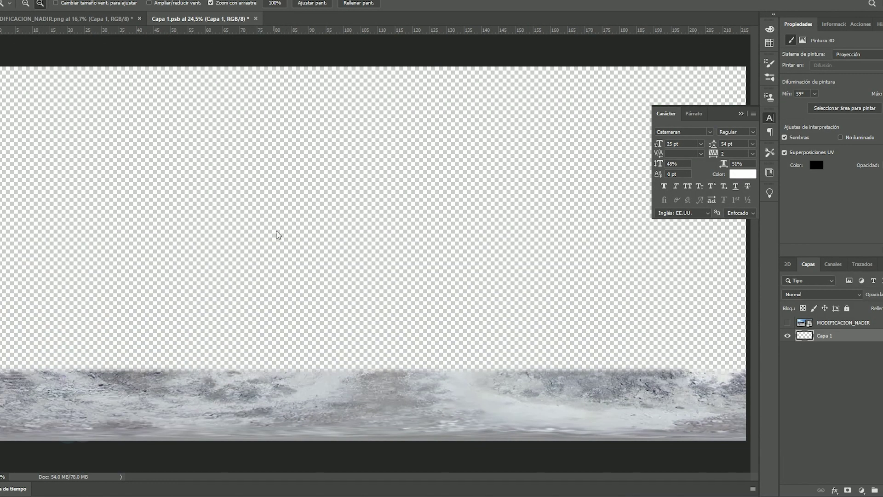
Start saving the nadir strip as a PNG copy in the Nadir folder inside NVidia Capture on the SAMAN (H:) drive
key("ctrl+shift+s")
left_click(115, 227)
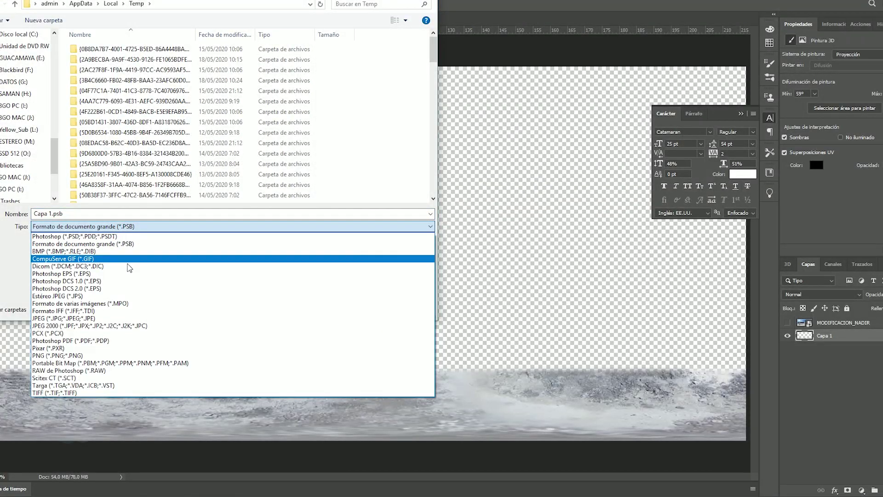
left_click(88, 356)
left_click_drag(59, 160, 59, 137)
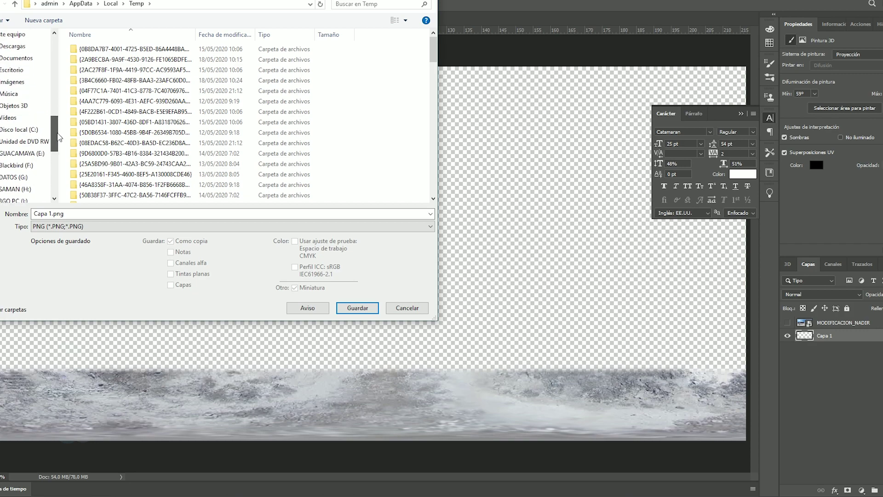
left_click(18, 189)
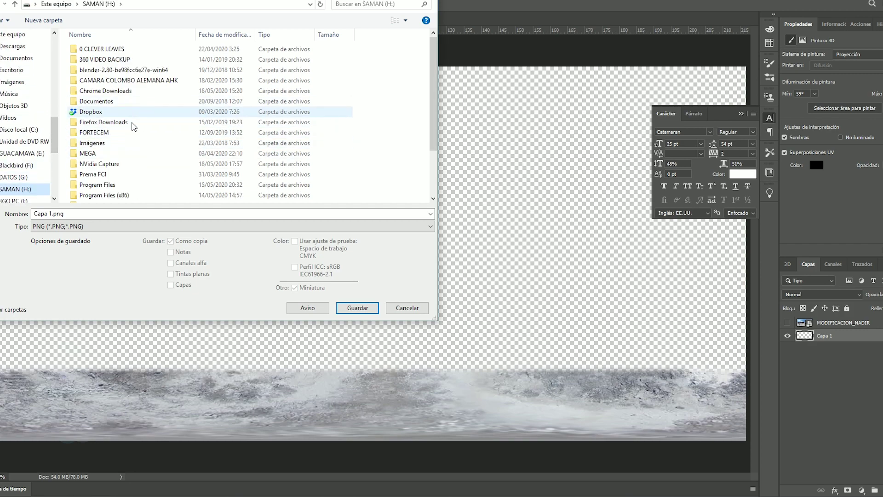
double_click(118, 164)
double_click(144, 59)
Name the PNG MODIFICACION_NADIR_arreglado and save it with the large file size and interlaced options
left_click(114, 215)
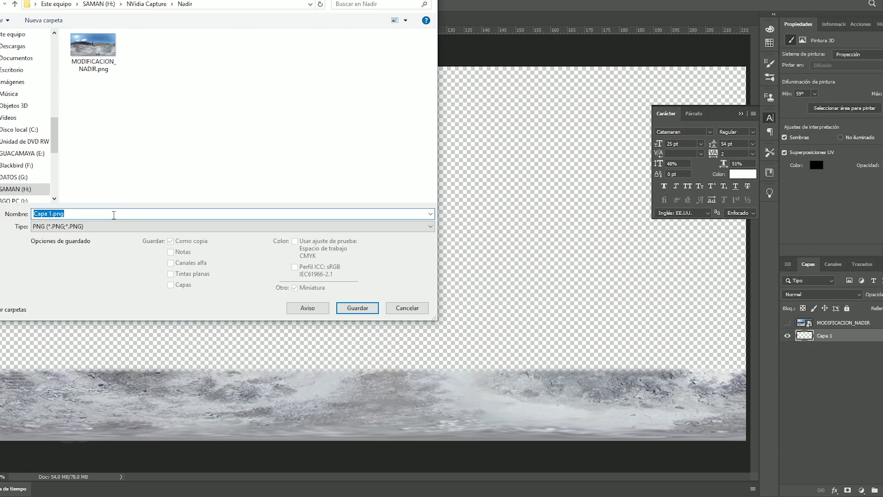
left_click(106, 66)
left_click(81, 213)
left_click(96, 213)
type("_NADIR_arregl")
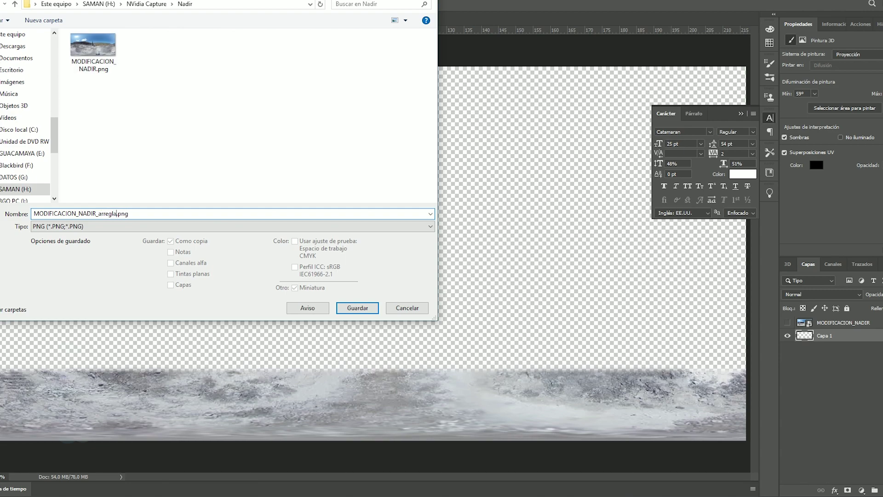
key("Return")
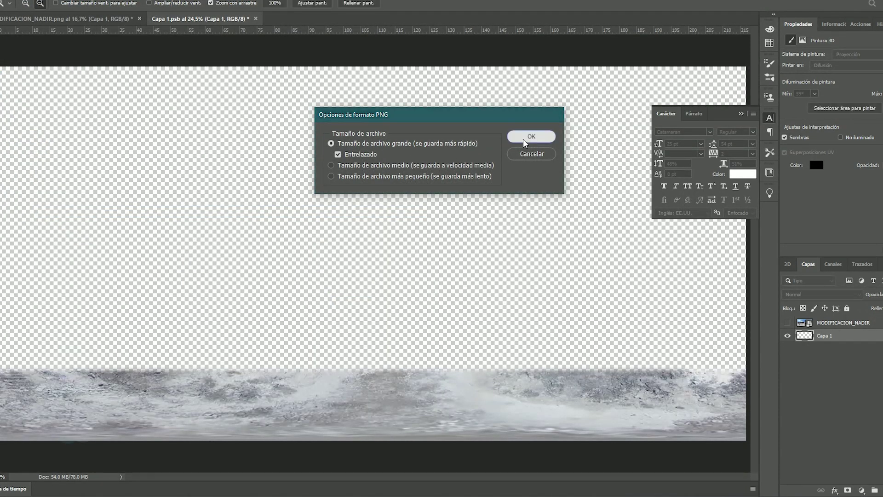
left_click(523, 137)
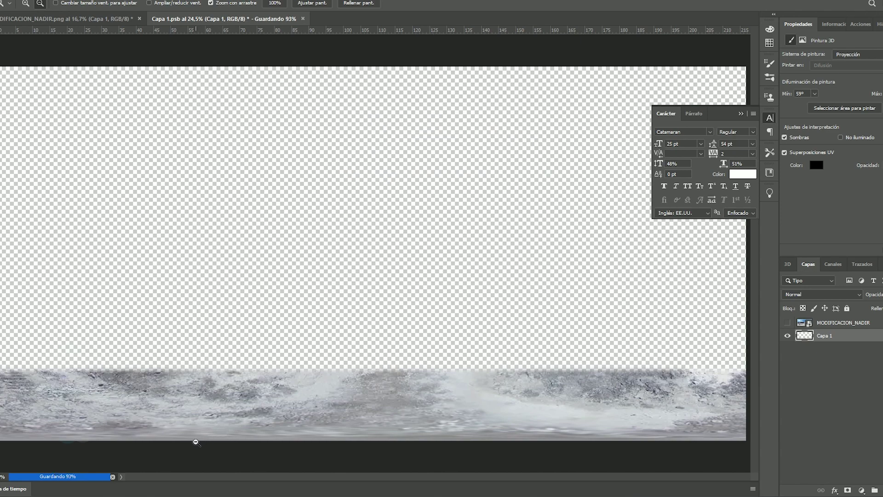
Switch to Premiere Pro, import MODIFICACION_NADIR_arreglado.png and place it on track V3 above the V2 clip at the playhead
left_click(134, 490)
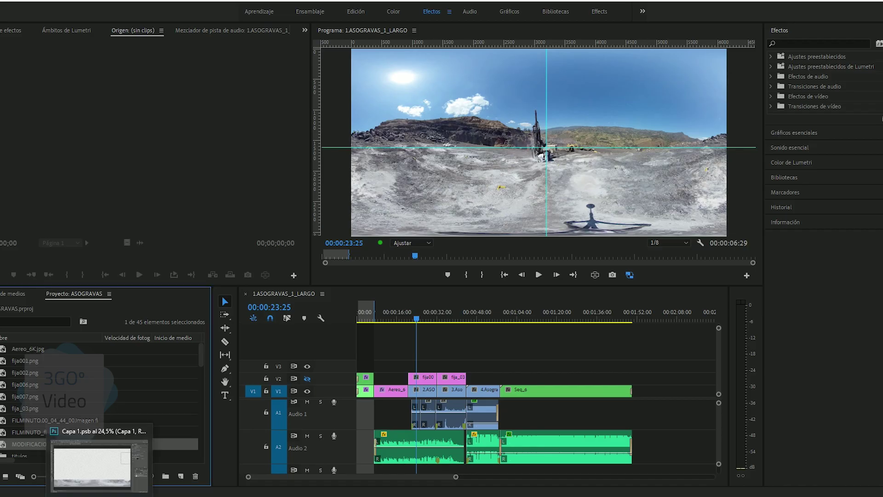
key("alt+Tab")
left_click_drag(253, 138, 12, 437)
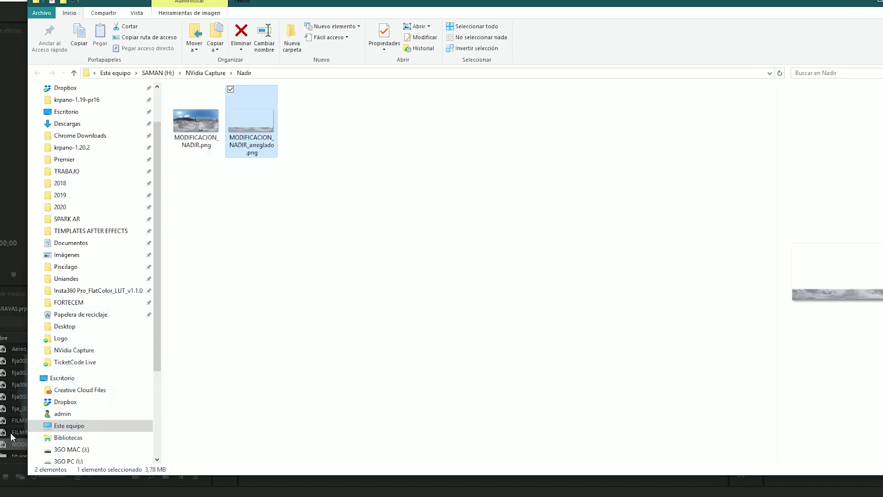
left_click(14, 433)
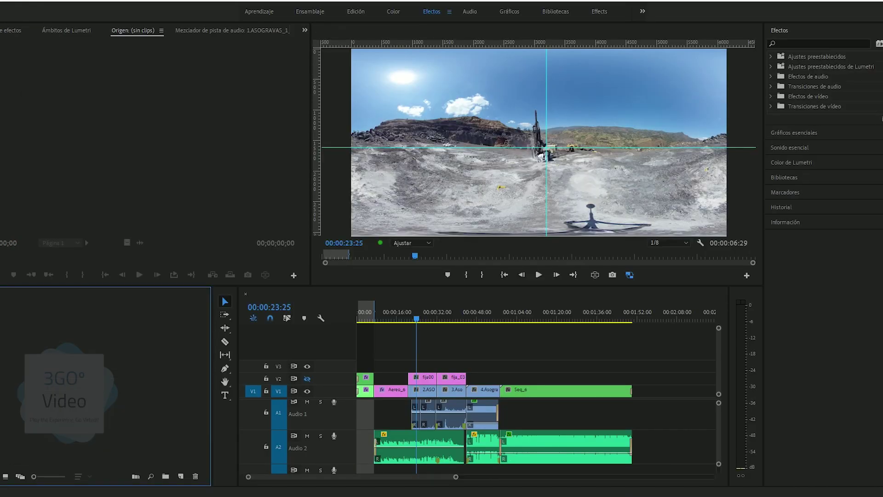
left_click_drag(64, 394, 409, 366)
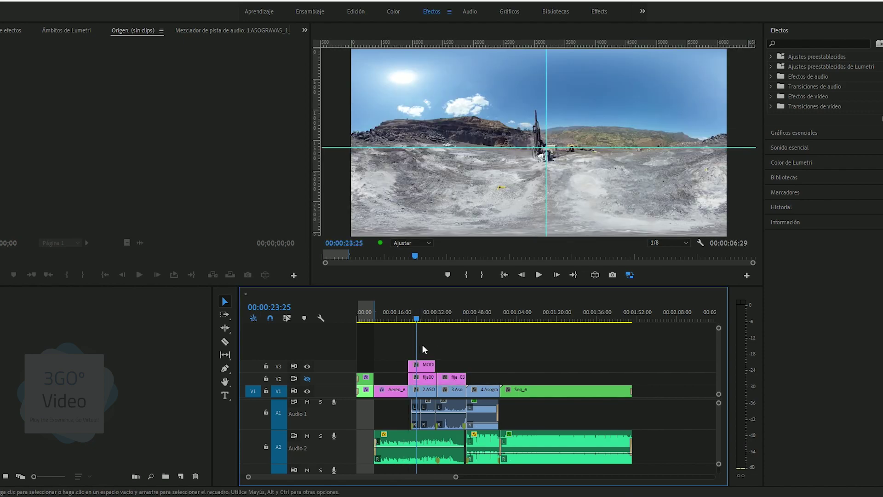
Check the nadir patch by toggling track V3's visibility and looking around the scene in VR video view
left_click(311, 365)
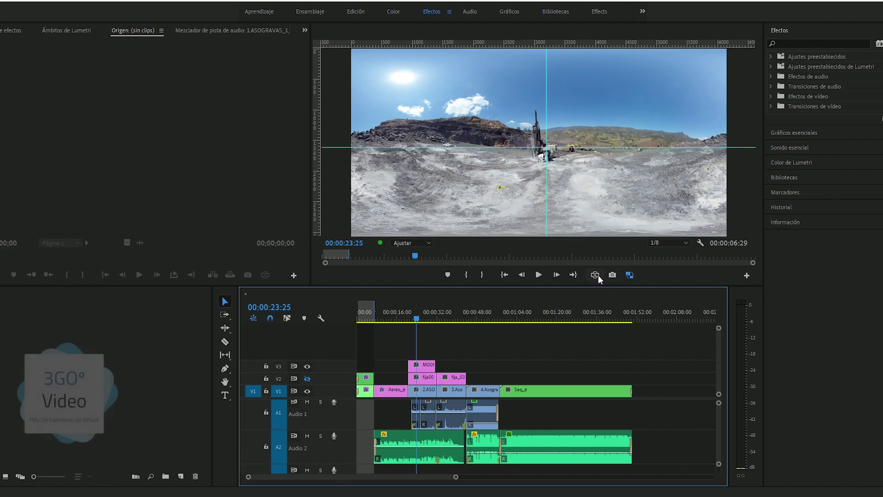
left_click(595, 274)
left_click_drag(571, 213, 522, 180)
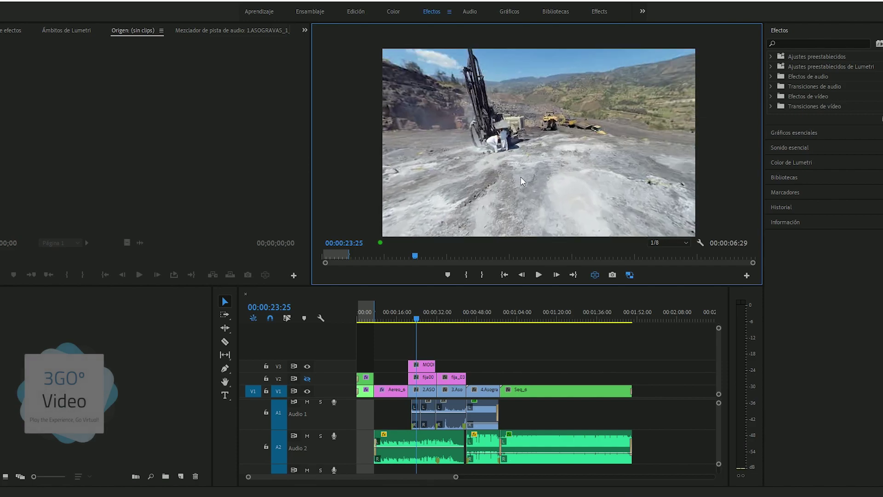